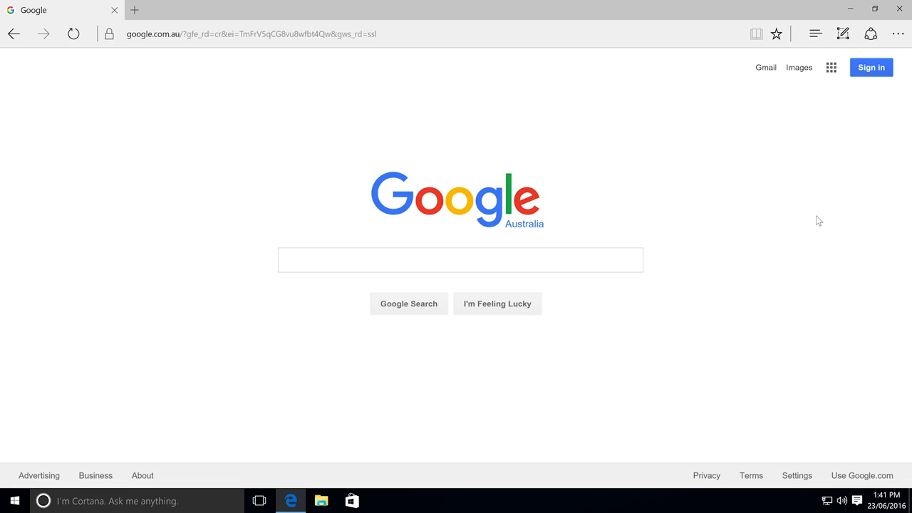
- Go to jetbrains.com in Edge and open the IntelliJ IDEA page from the IDEs menu
left_click(403, 35)
type("jetbrains")
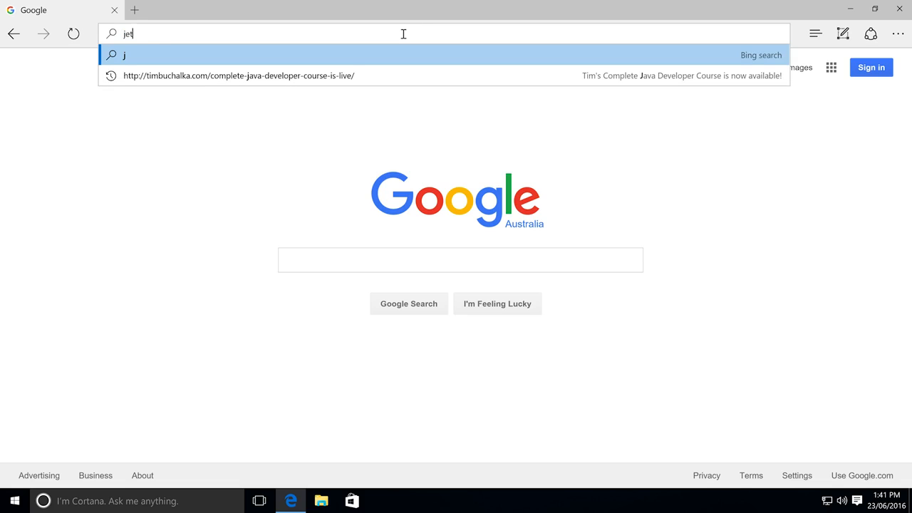
type(".com")
key("Return")
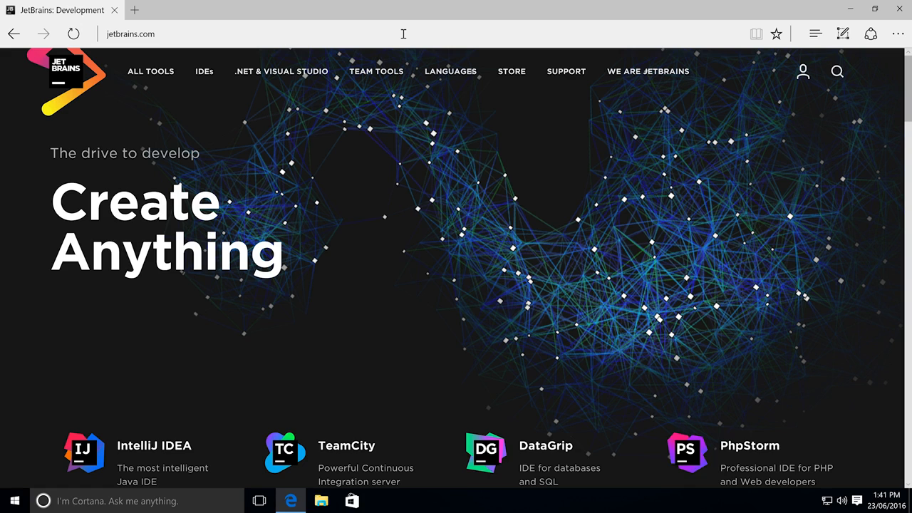
left_click(203, 75)
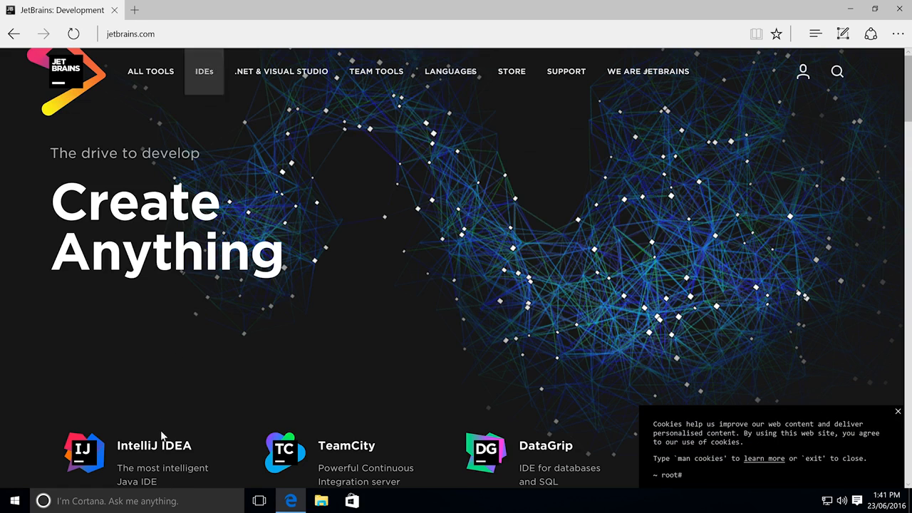
left_click(154, 467)
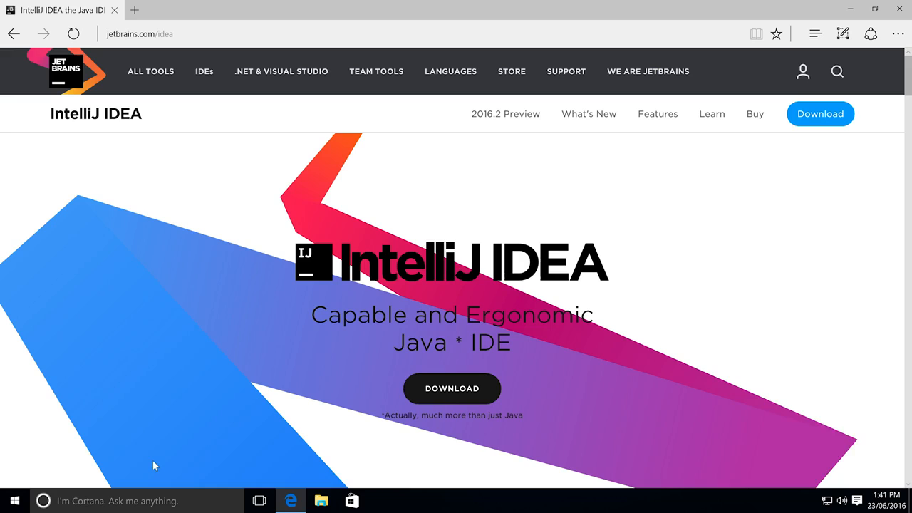
- Jump to the download section, dismiss the cookie notice, and scroll to the Community vs Ultimate comparison
left_click(462, 397)
left_click(898, 411)
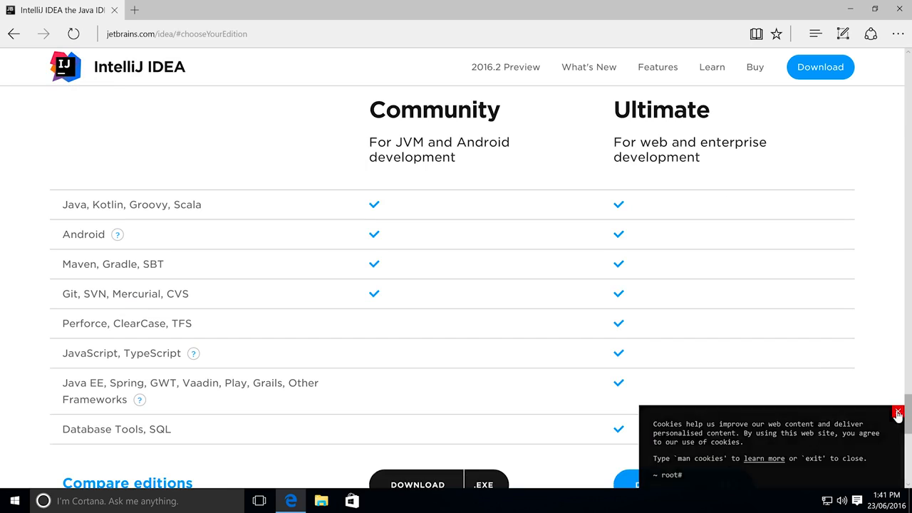
scroll(804, 360, "down", 3)
scroll(804, 361, "up", 3)
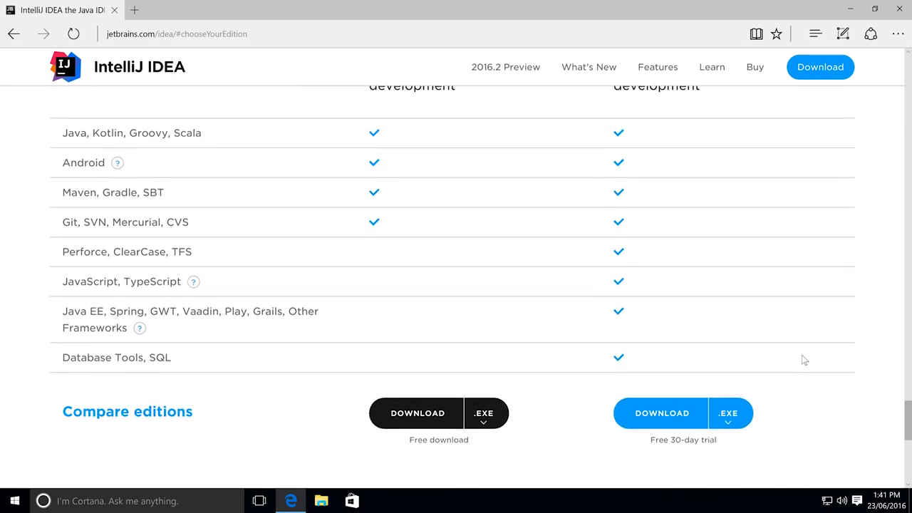
scroll(804, 361, "up", 1)
scroll(804, 360, "down", 2)
scroll(804, 360, "up", 1)
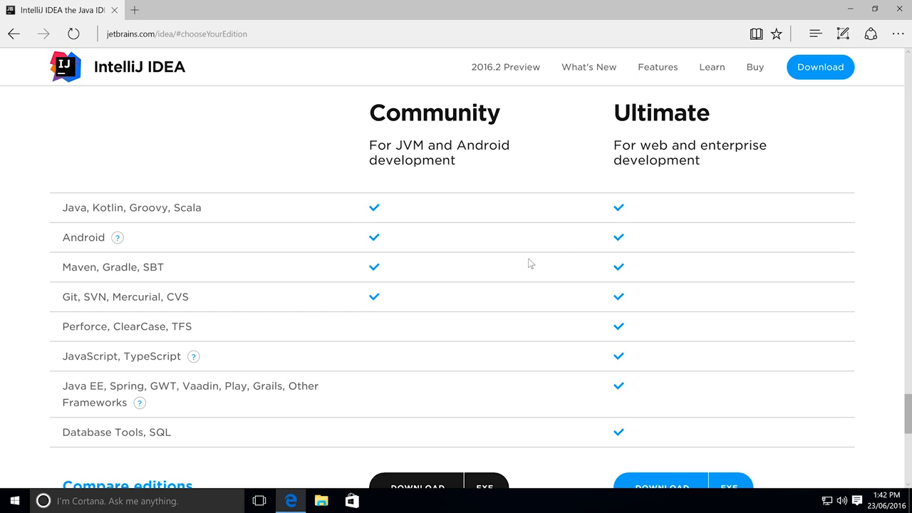
scroll(529, 261, "down", 1)
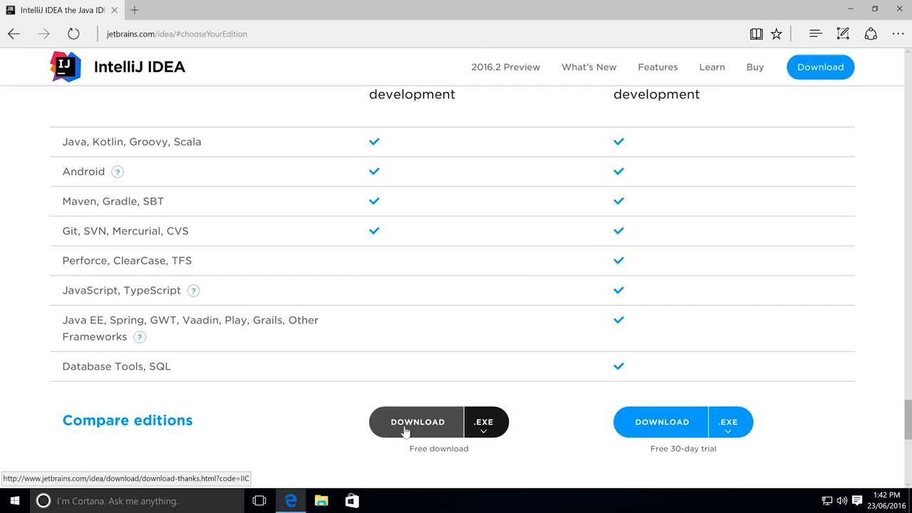
- Download the free Community edition installer, ideaIC-2016.1.3.exe
left_click(405, 427)
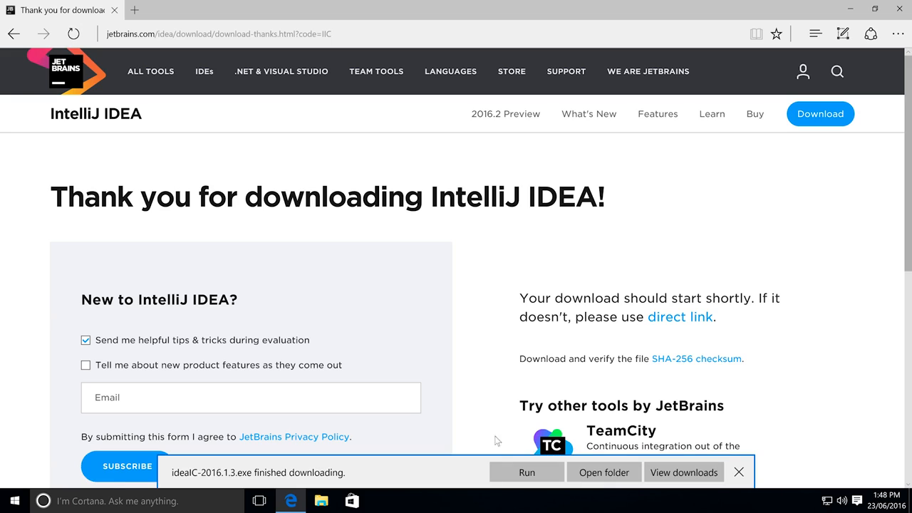
- Run ideaIC-2016.1.3.exe, keep the default install folder, and associate .java files with IntelliJ IDEA
left_click(526, 474)
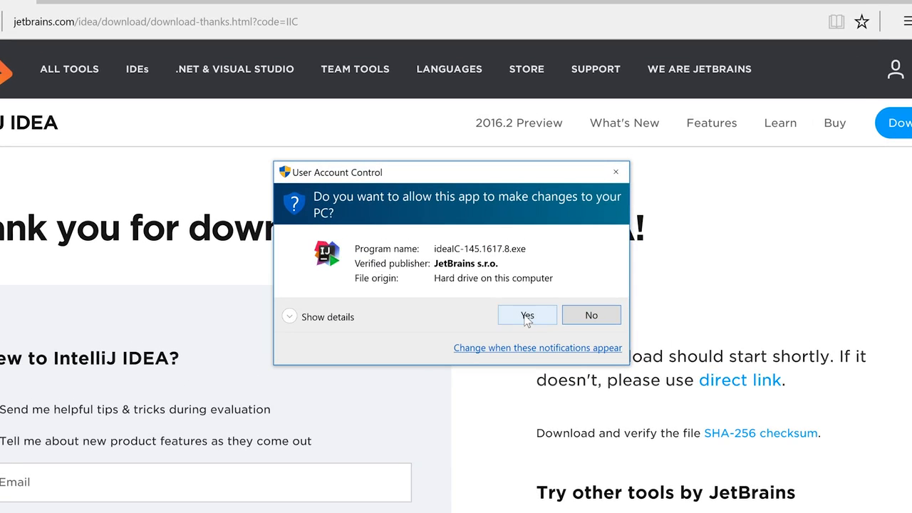
left_click(527, 318)
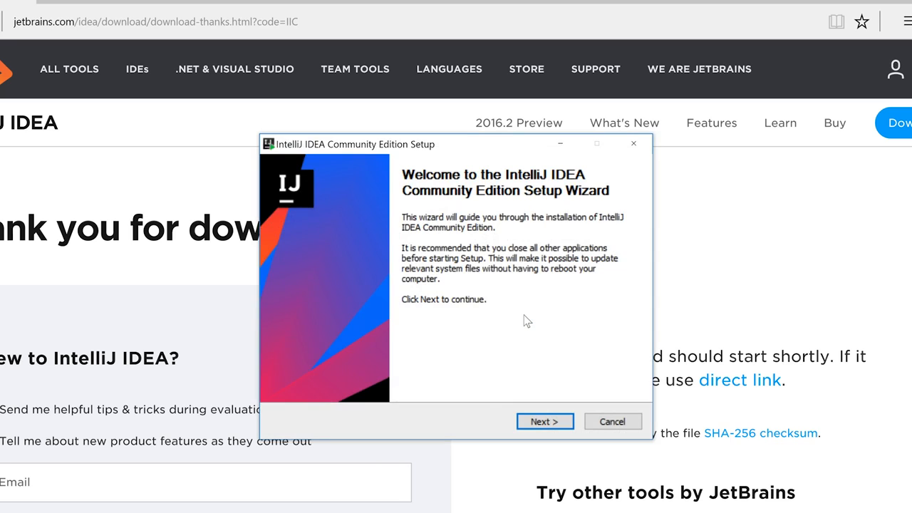
left_click(542, 422)
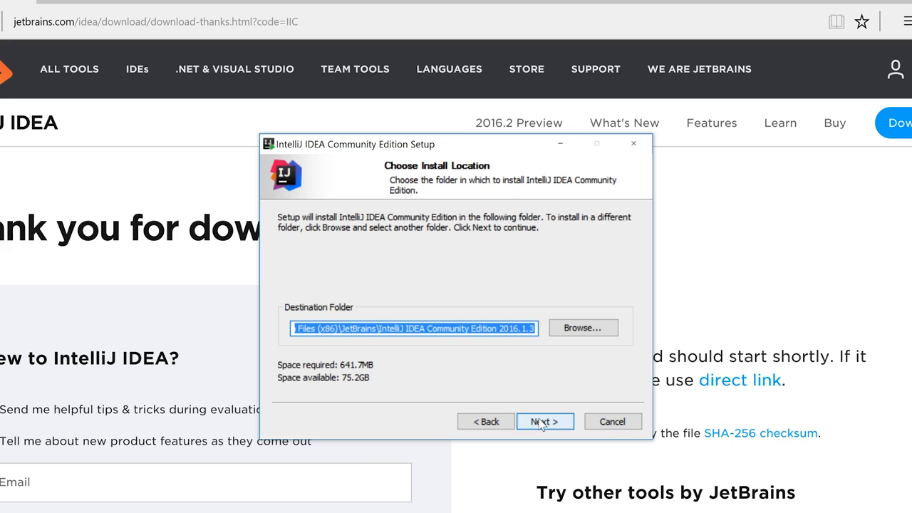
left_click(541, 422)
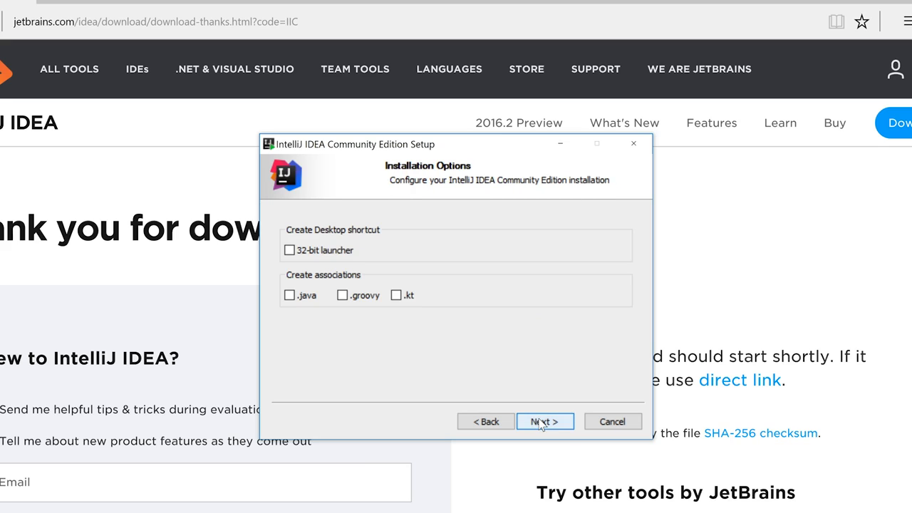
left_click(289, 296)
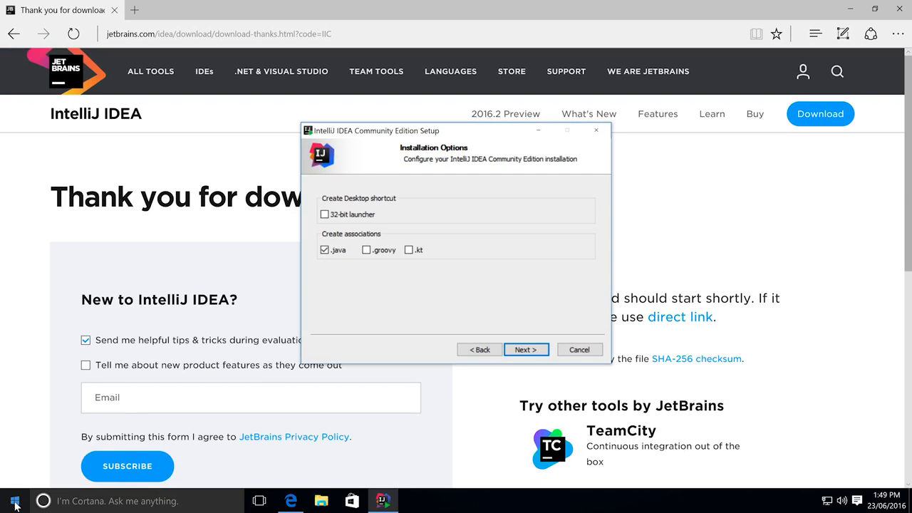
- Open Windows Settings, search 'system', and scroll the About page to check whether Windows is 64-bit
left_click(15, 502)
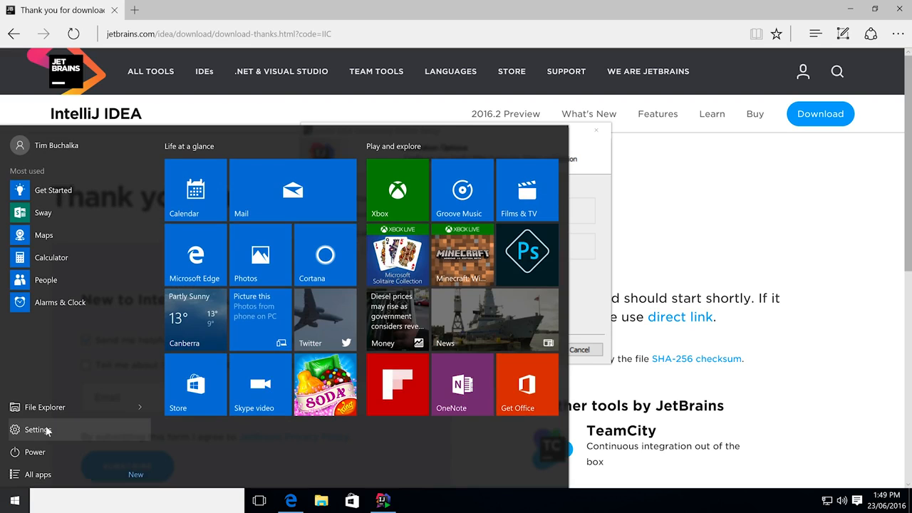
left_click(37, 429)
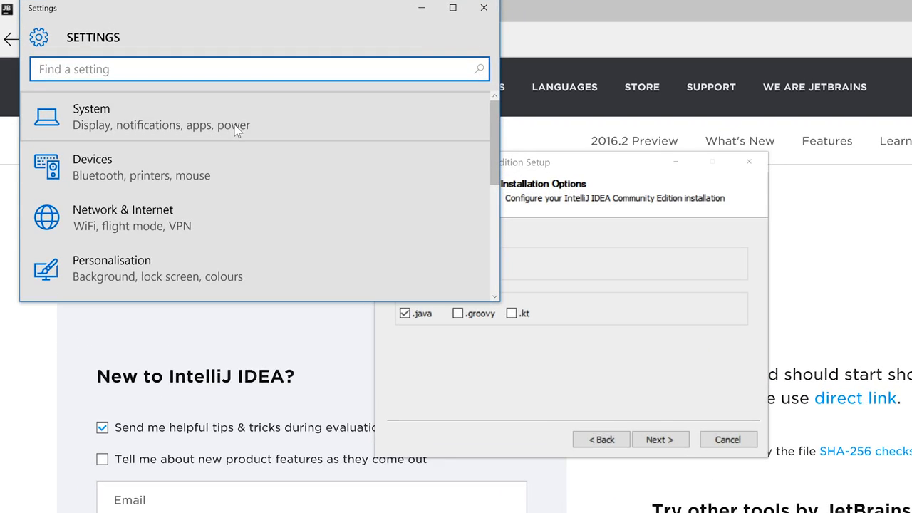
type("system")
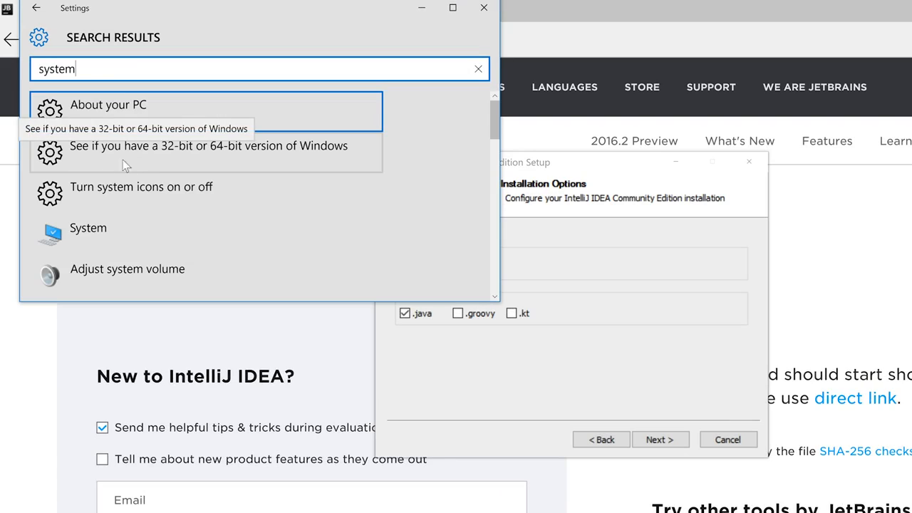
left_click(233, 152)
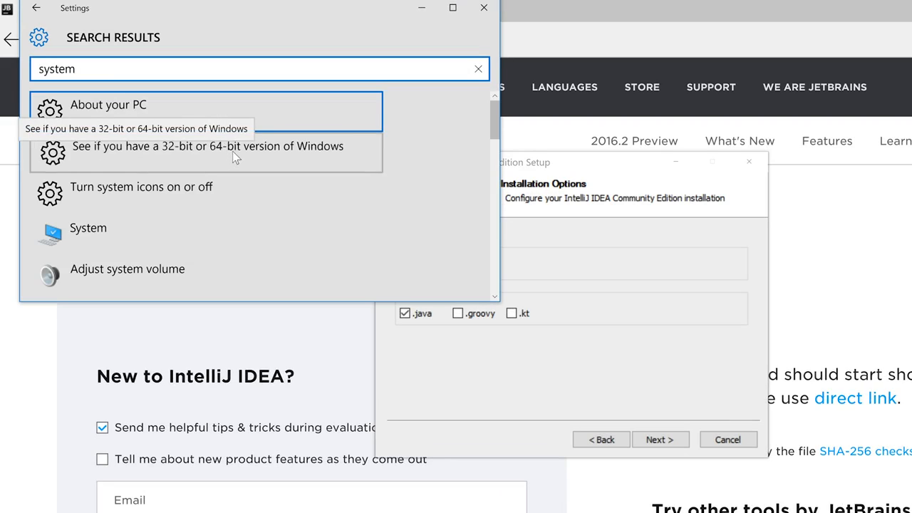
left_click(495, 296)
scroll(430, 239, "down", 3)
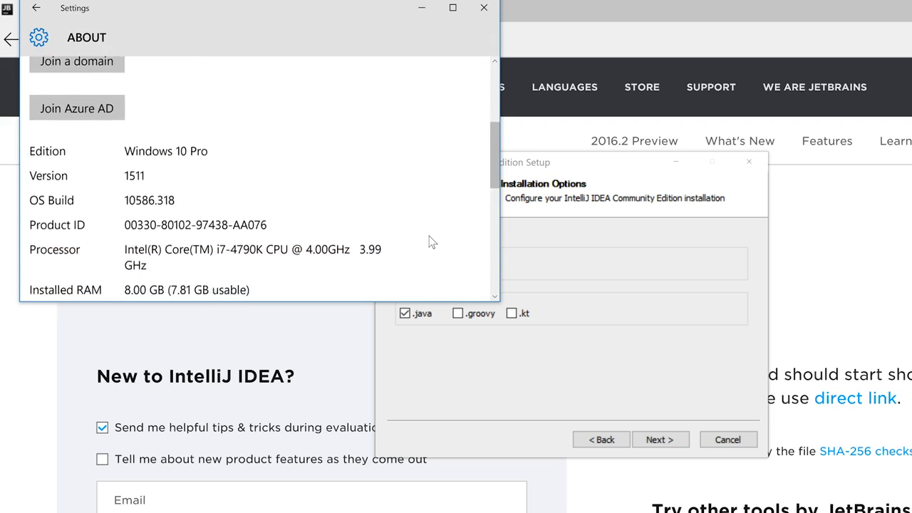
scroll(430, 241, "down", 5)
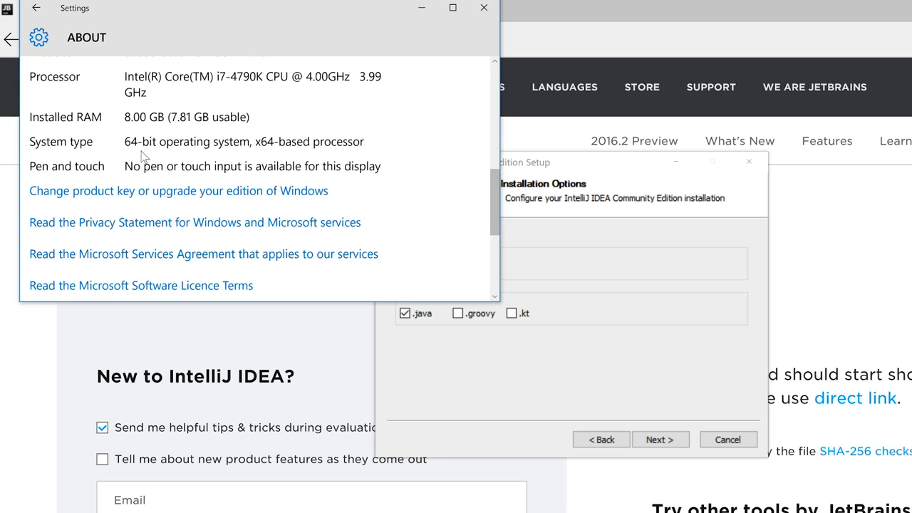
- Bring the installer forward, then search Settings again for 'system' and open the System result
left_click(571, 290)
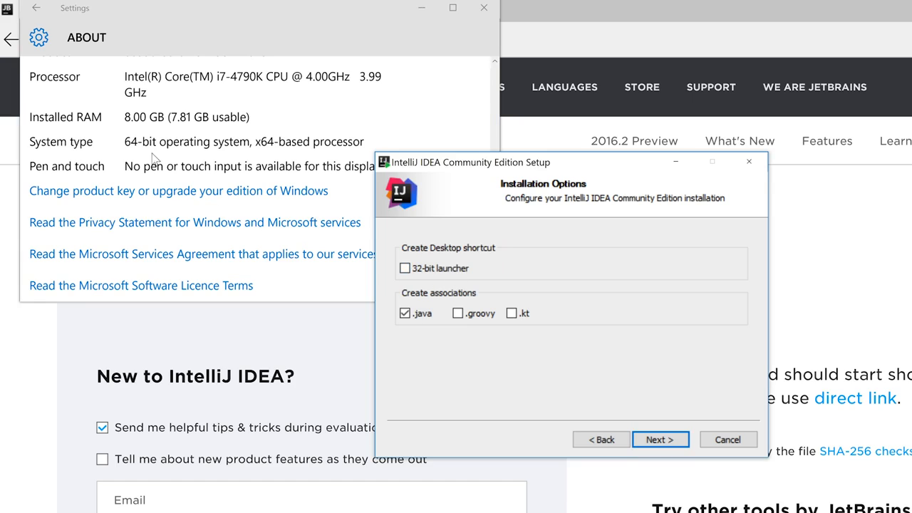
scroll(428, 99, "up", 1)
scroll(427, 102, "up", 5)
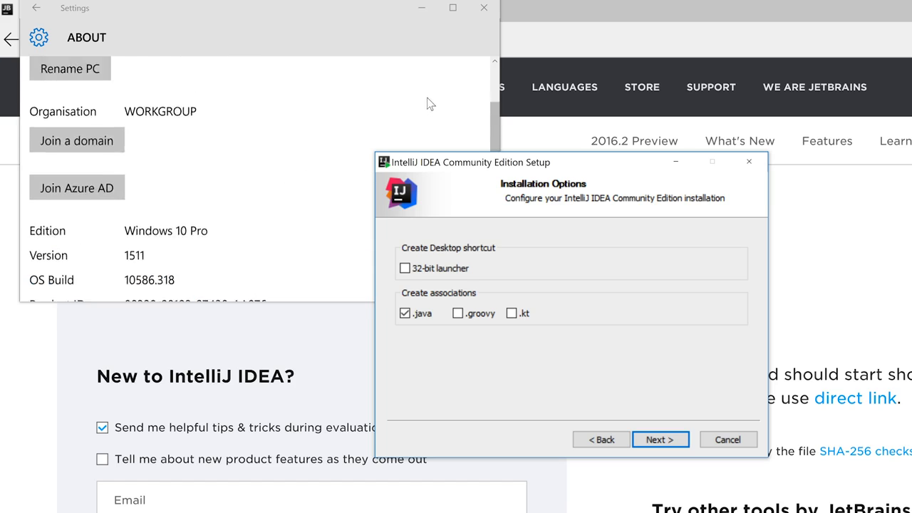
left_click(36, 9)
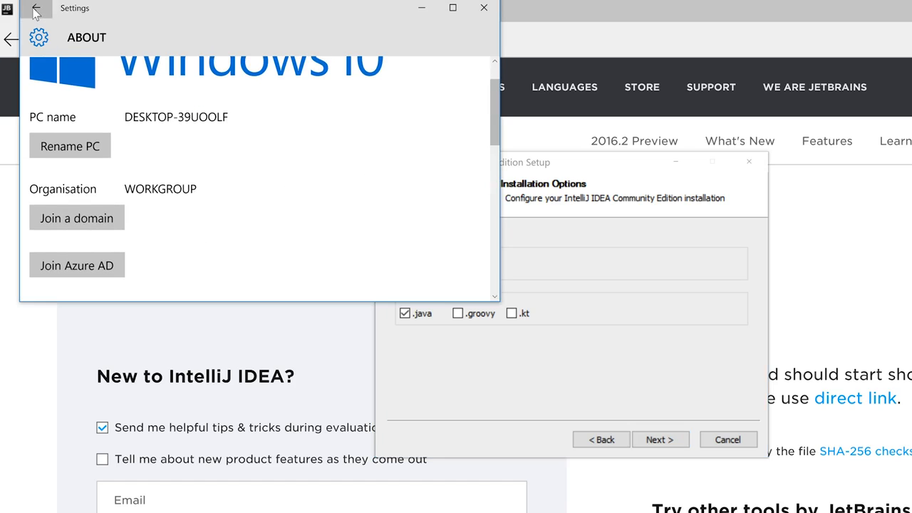
left_click(89, 71)
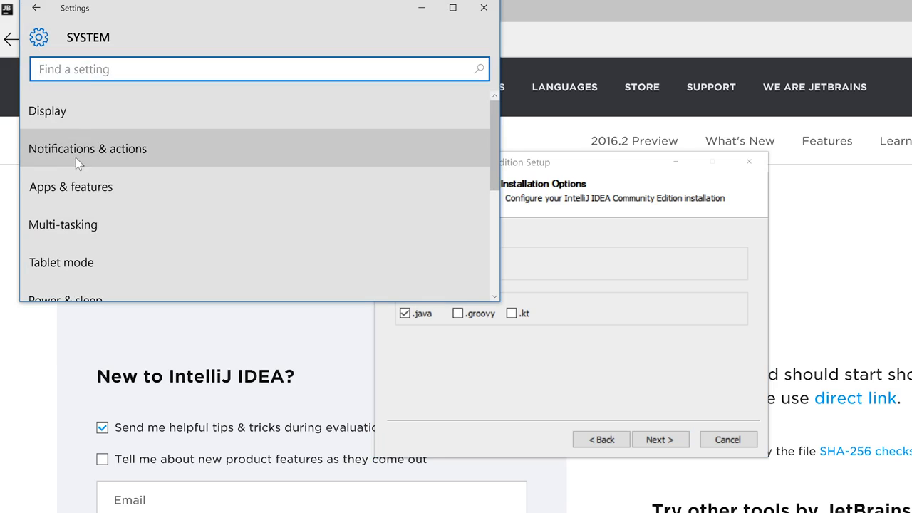
type("system")
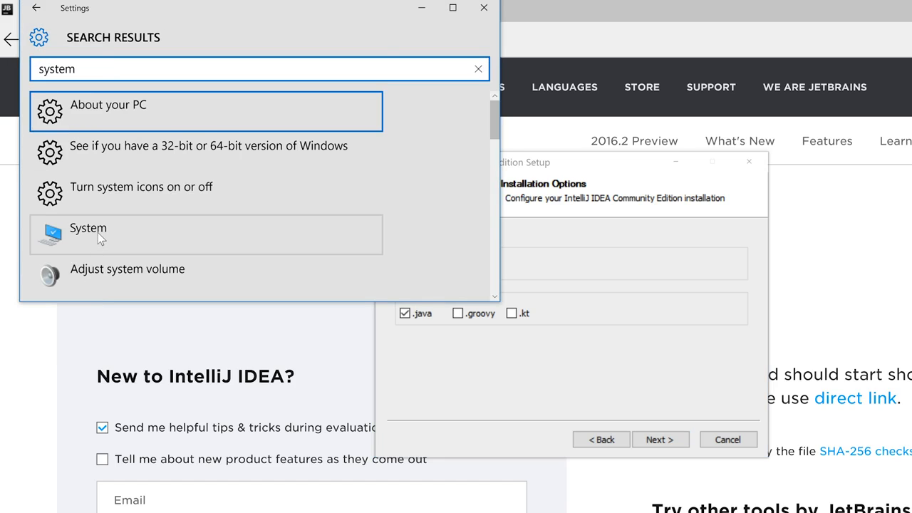
left_click(95, 236)
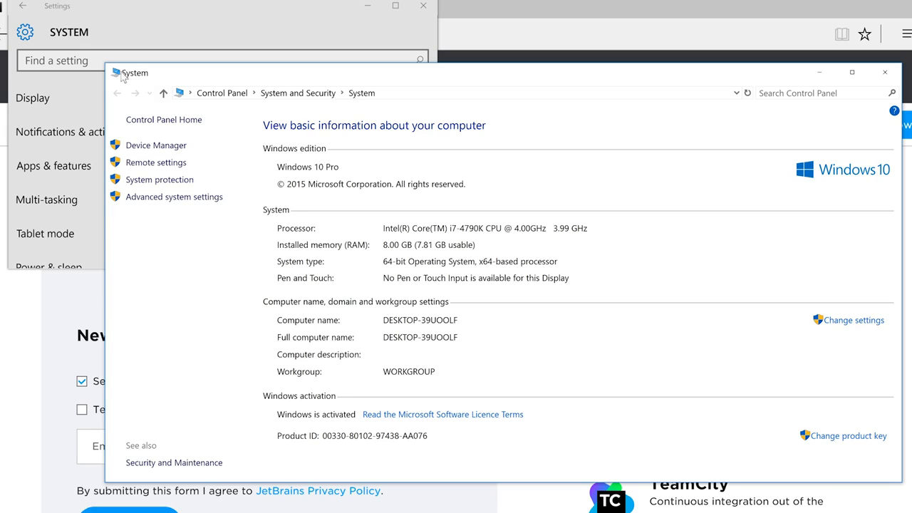
- Close the Control Panel System page and the Settings window after confirming 64-bit Windows 10 Pro
left_click(900, 72)
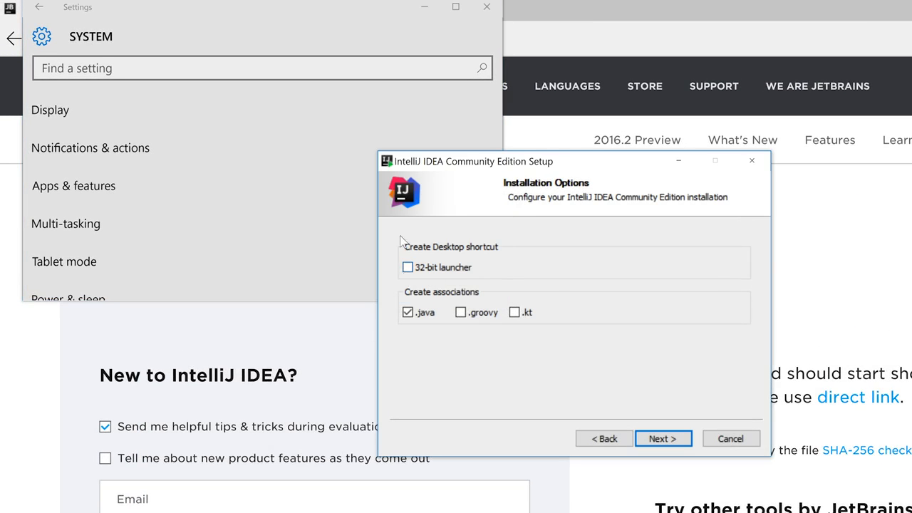
left_click(487, 7)
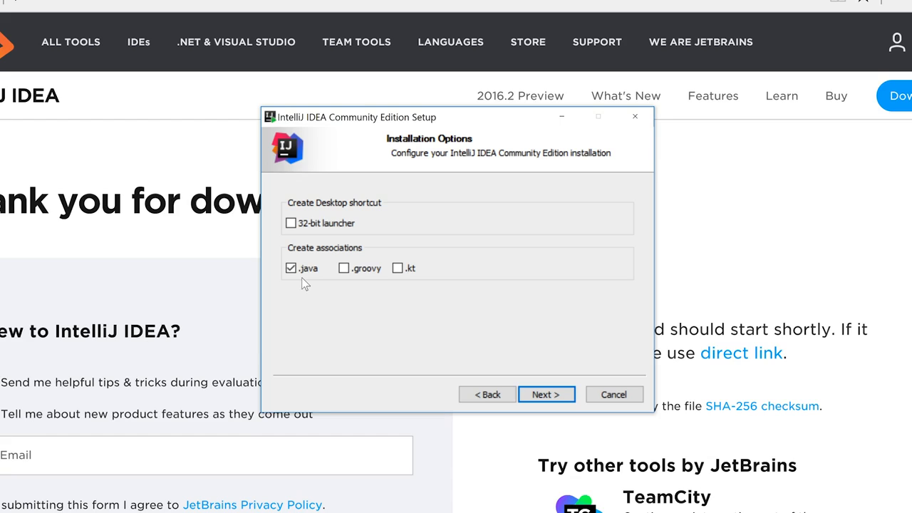
- Accept the installation options and install into the JetBrains Start Menu folder
left_click(543, 396)
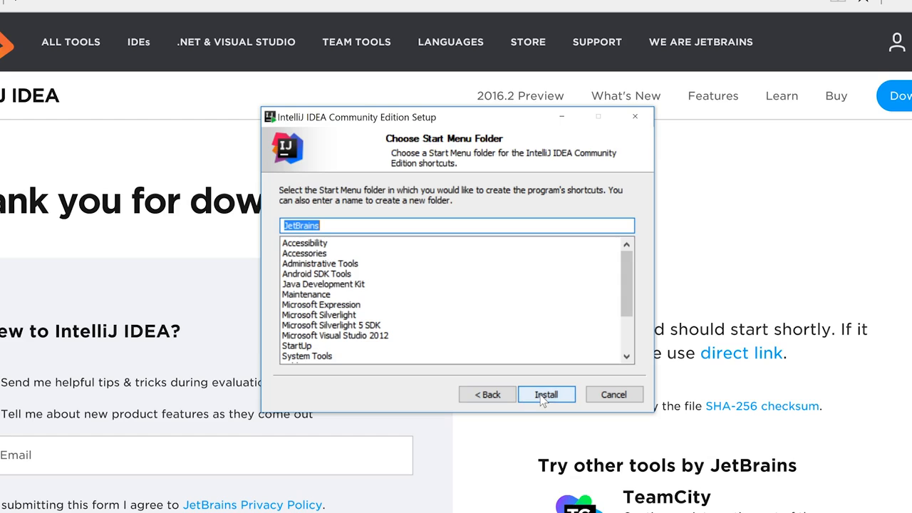
left_click(546, 396)
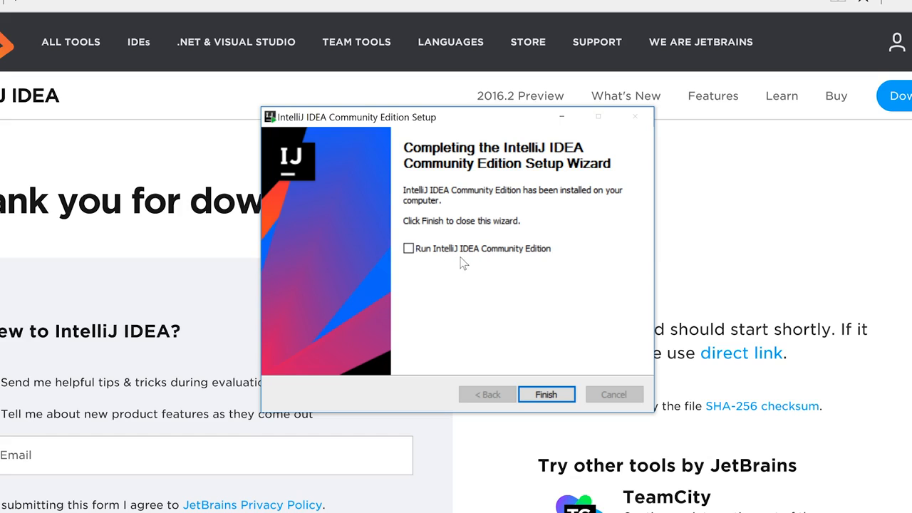
- Finish setup with Run IntelliJ IDEA ticked, skip importing settings, and accept the privacy policy
left_click(408, 249)
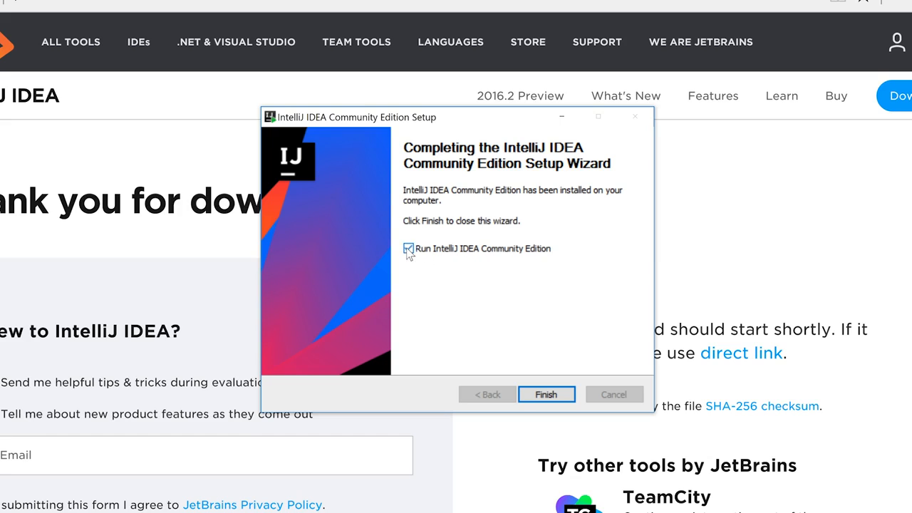
left_click(546, 394)
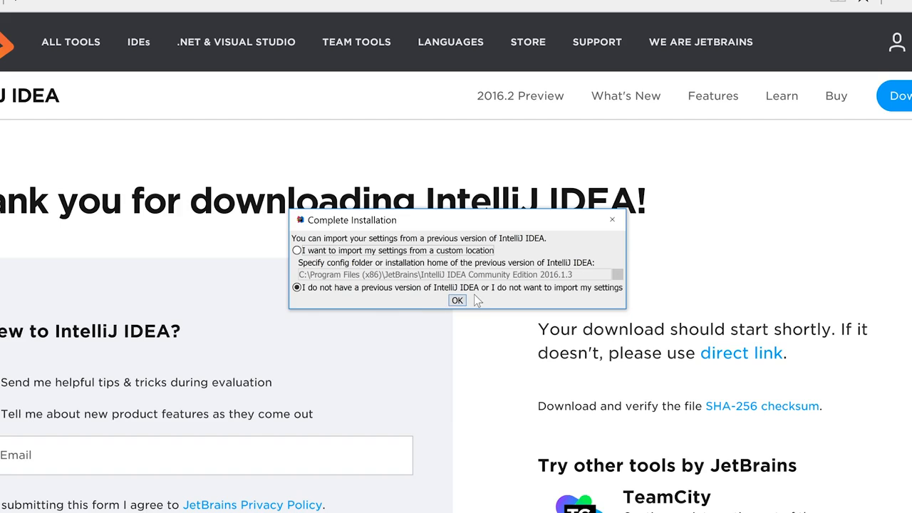
left_click(457, 301)
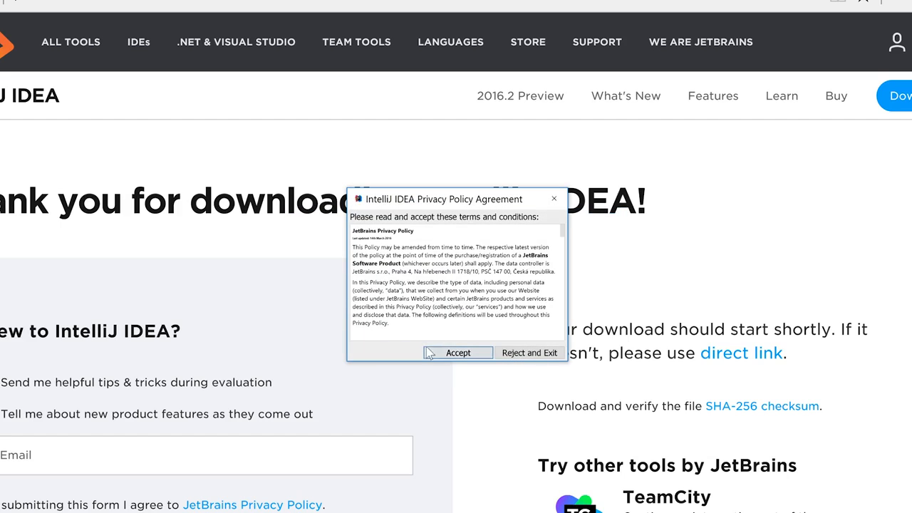
left_click(447, 353)
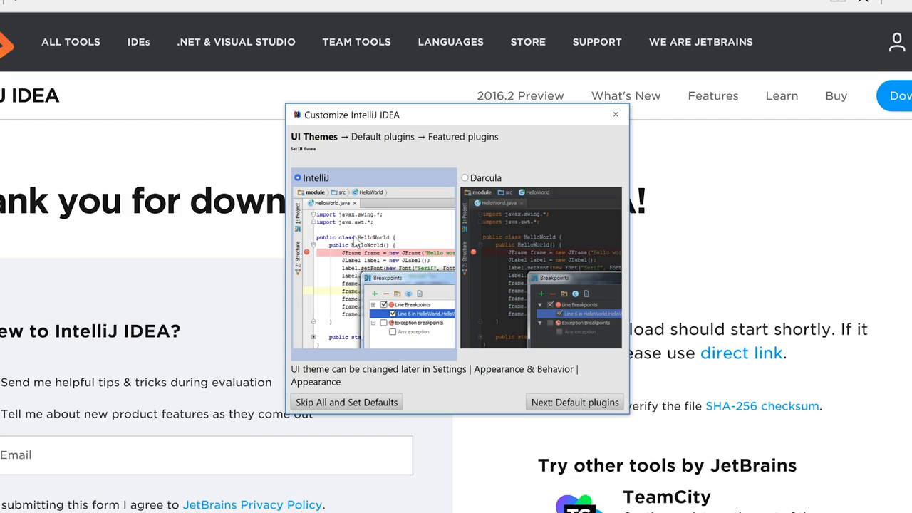
- Preview Darcula, keep the light IntelliJ theme, and pass Default plugins without changes
left_click(465, 178)
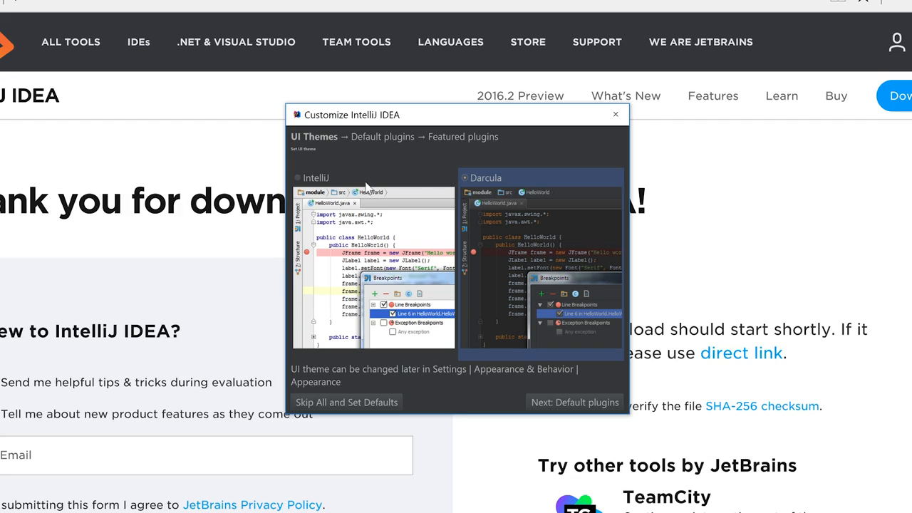
left_click(298, 179)
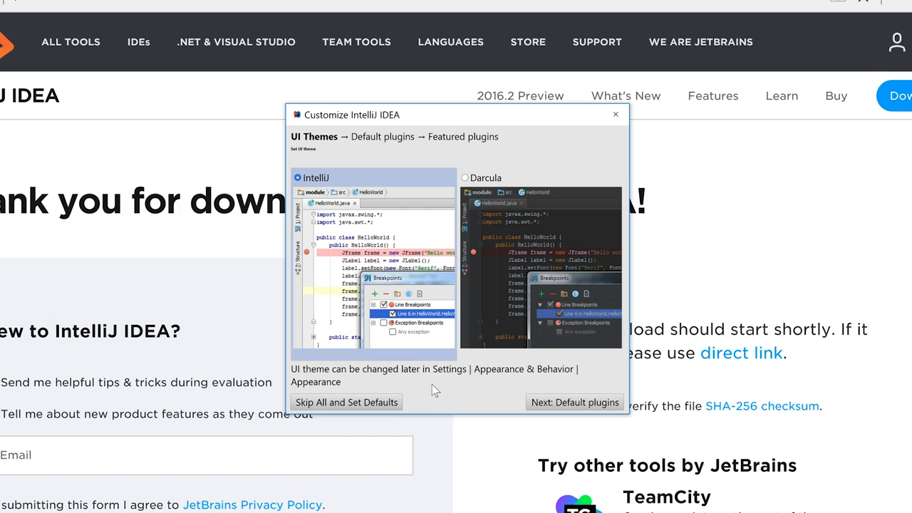
left_click(562, 403)
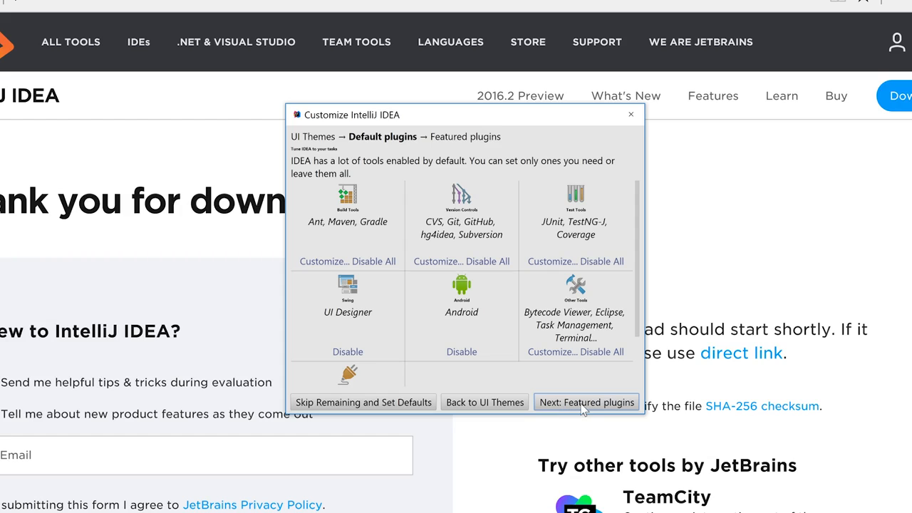
left_click(583, 406)
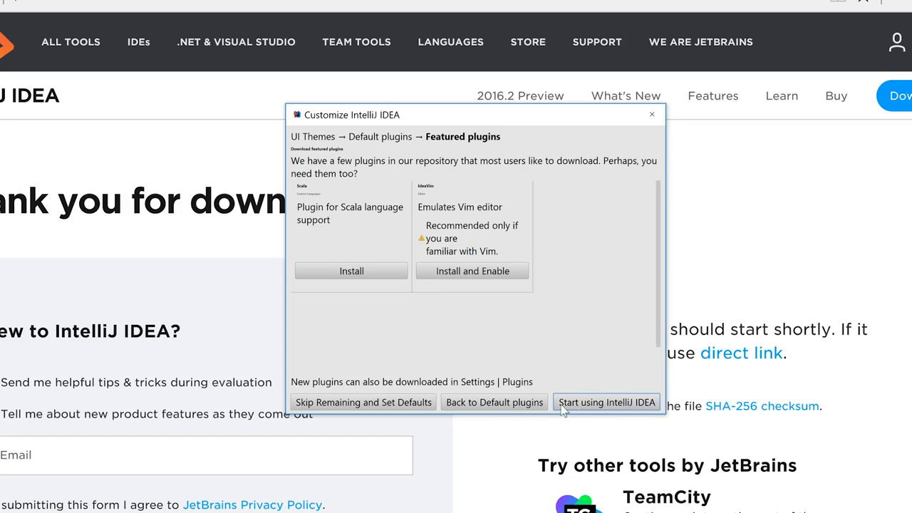
- Finish with Start using IntelliJ IDEA and let the Community Edition 2016.1 splash screen load
left_click(601, 403)
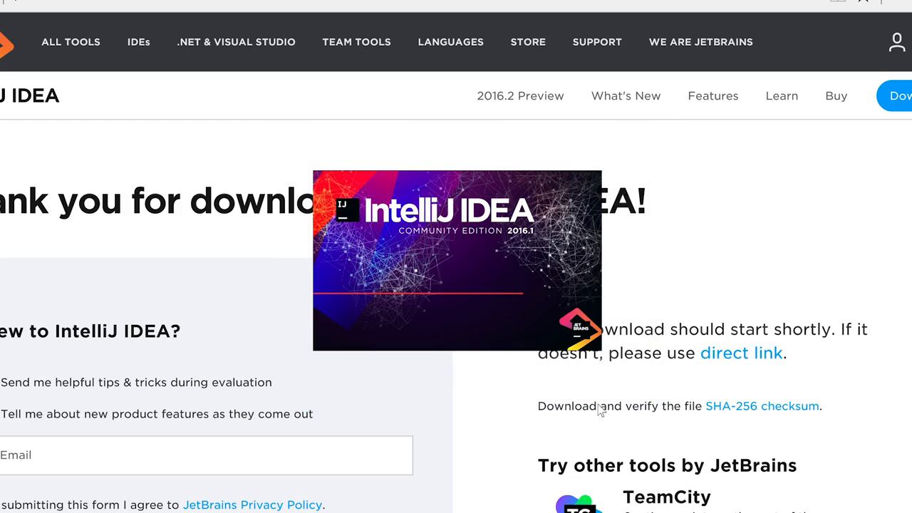